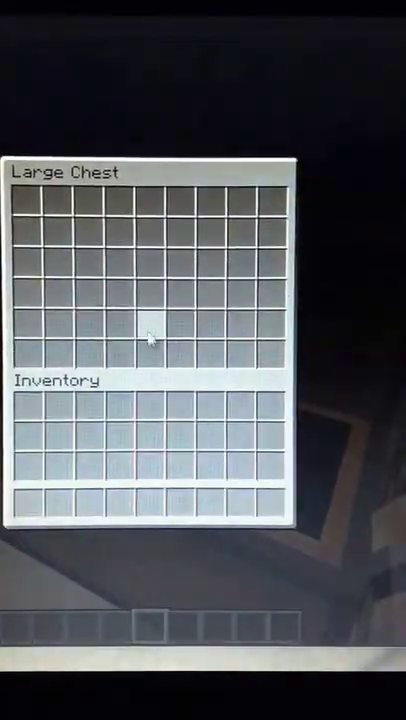
{"action": "key", "text": "Escape"}
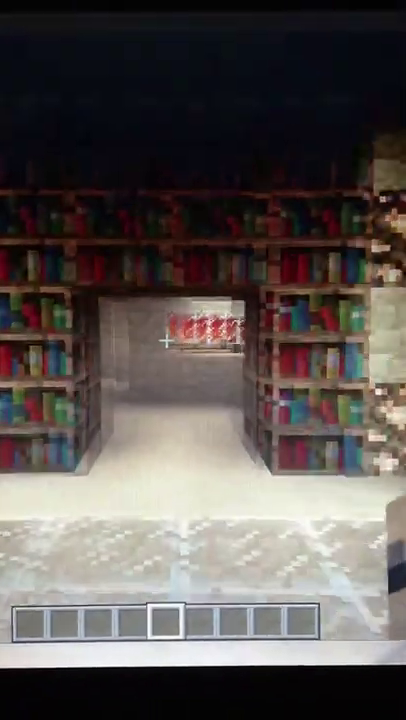
Walk forward through the bookshelf doorway into the next room.
{"action": "key", "text": "w"}
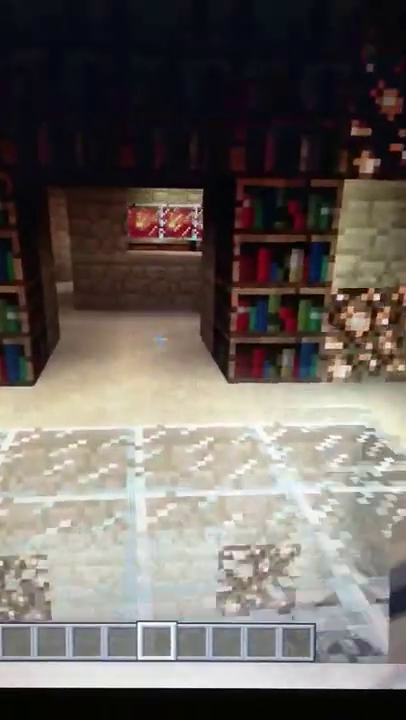
{"action": "key", "text": "w"}
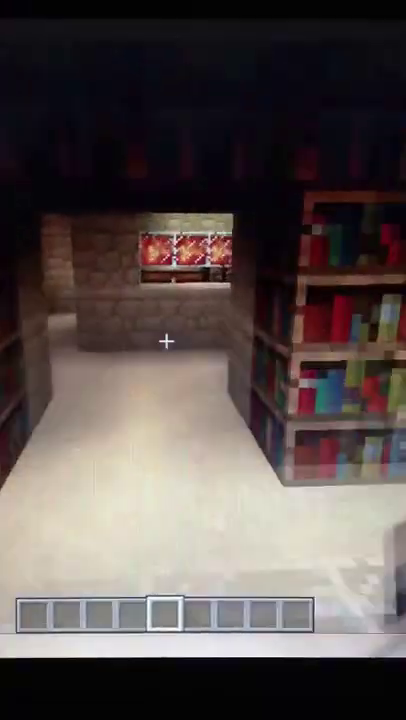
{"action": "key", "text": "w"}
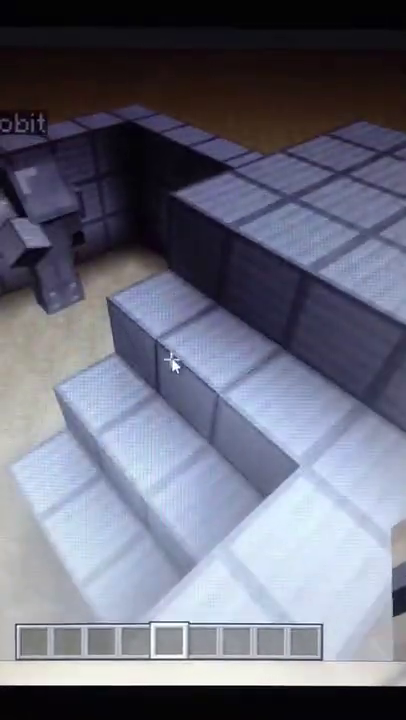
Pick a tile block from Building Blocks, clear the sand, and fill the floor hole.
{"action": "key", "text": "e"}
{"action": "left_click", "coordinate": [27, 220]}
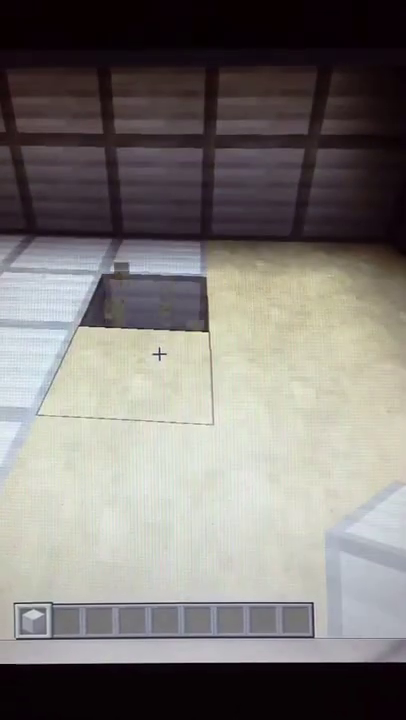
{"action": "left_click", "coordinate": [159, 354]}
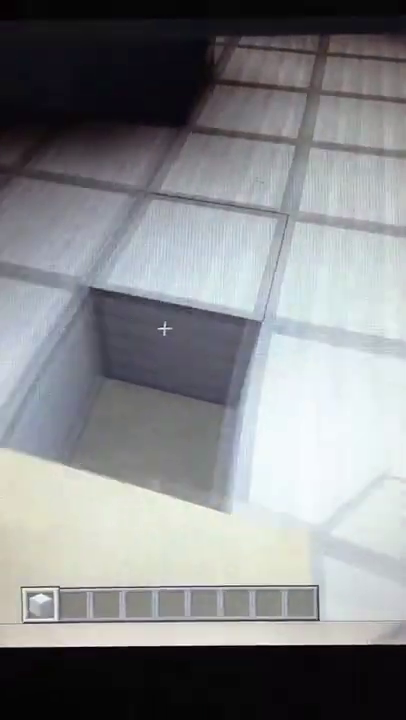
{"action": "right_click", "coordinate": [169, 328]}
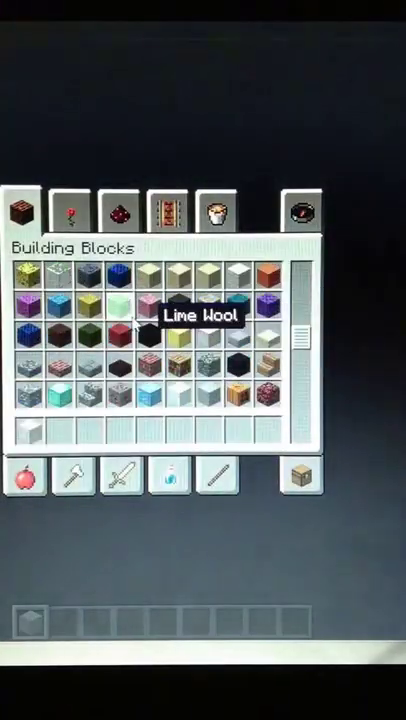
{"action": "scroll", "coordinate": [140, 312], "scroll_direction": "down", "scroll_amount": 3}
{"action": "scroll", "coordinate": [140, 330], "scroll_direction": "down", "scroll_amount": 2}
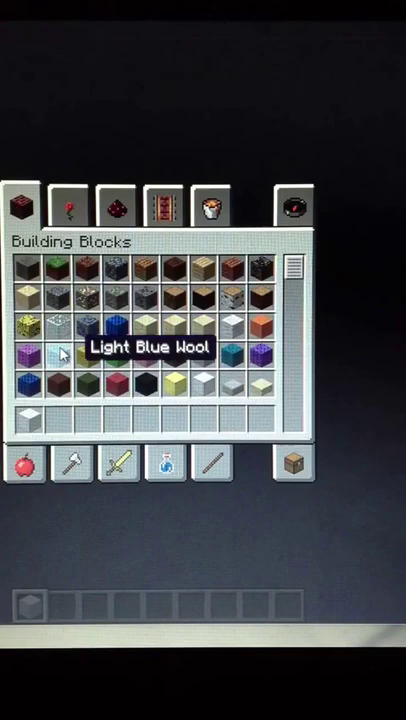
{"action": "scroll", "coordinate": [62, 352], "scroll_direction": "down", "scroll_amount": 1}
Take a Blue Wool block from the Building Blocks list.
{"action": "left_click", "coordinate": [45, 355]}
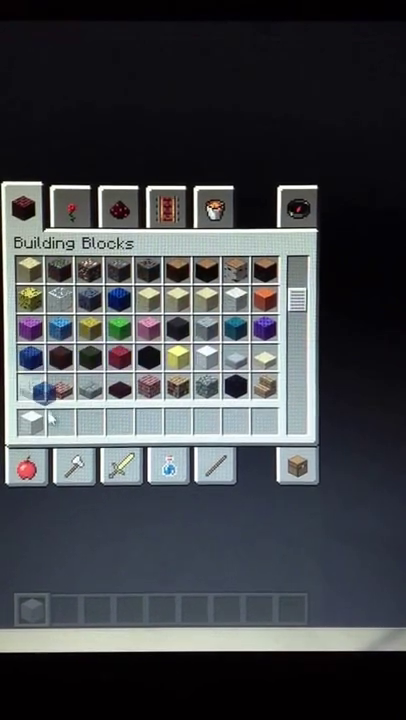